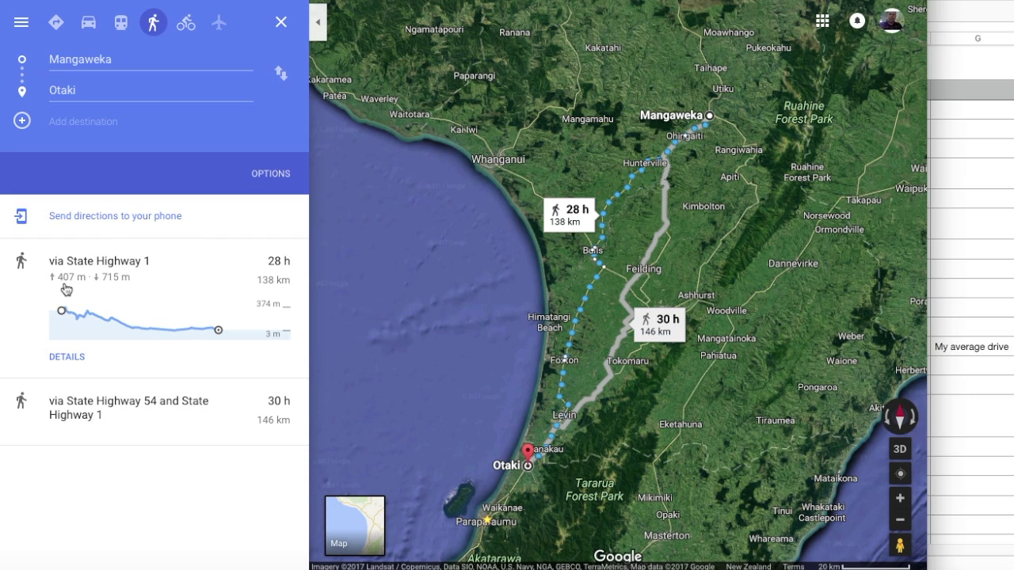
# Swap Mangaweka and Otaki and back, compare the SH54 and SH1 walks, then show driving routes.
pyautogui.click(282, 74)
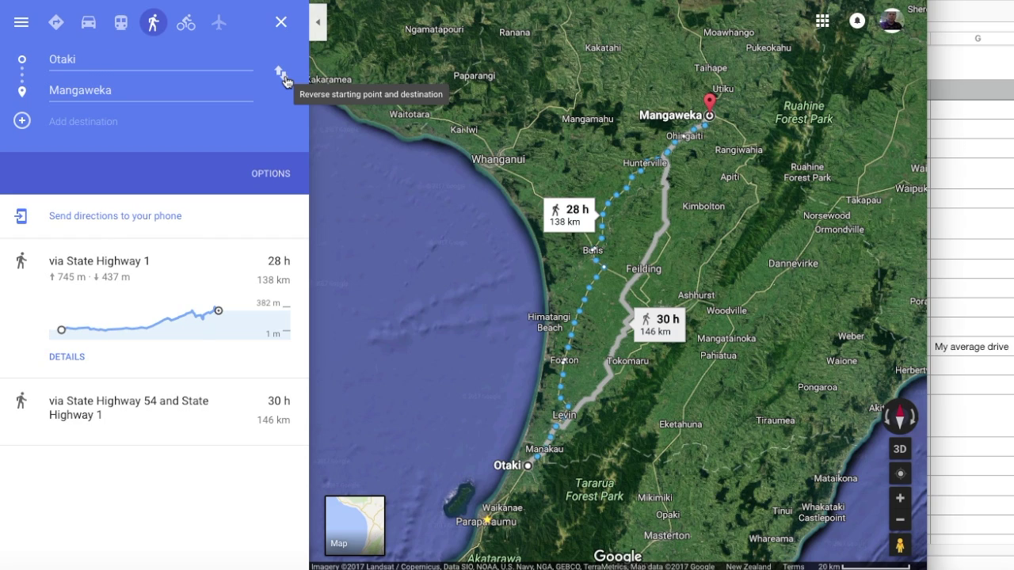
pyautogui.click(283, 75)
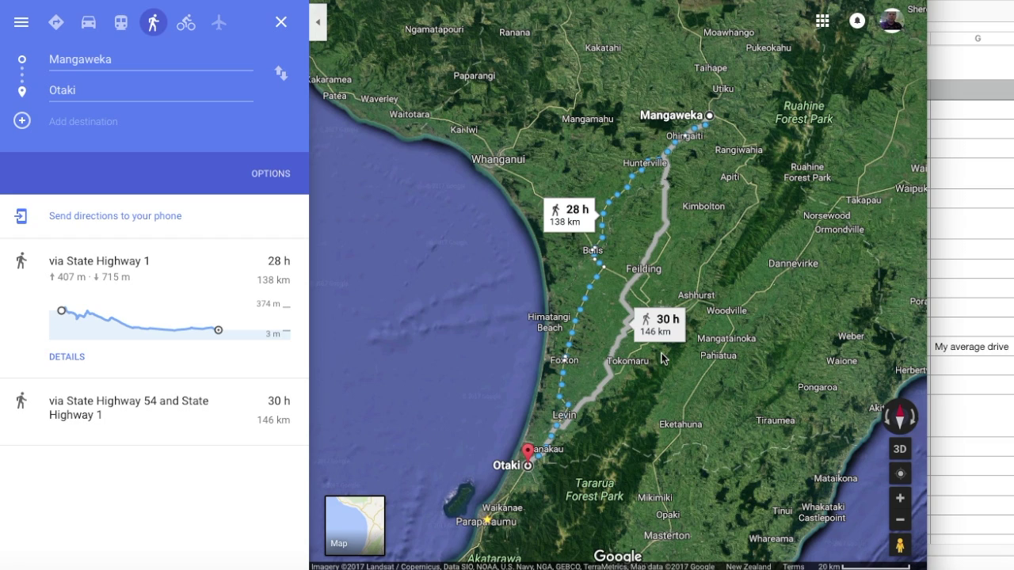
pyautogui.click(670, 320)
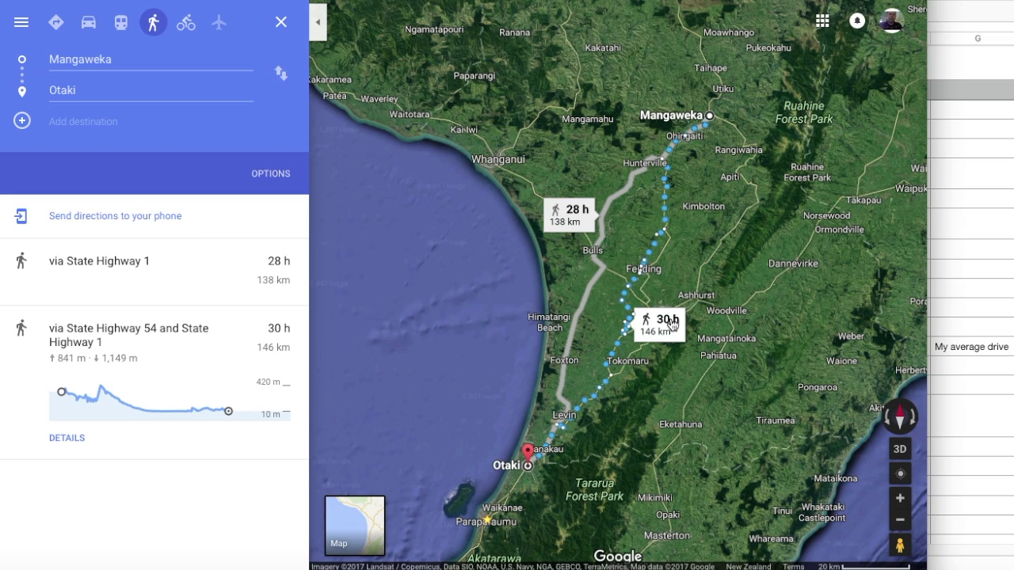
pyautogui.click(572, 329)
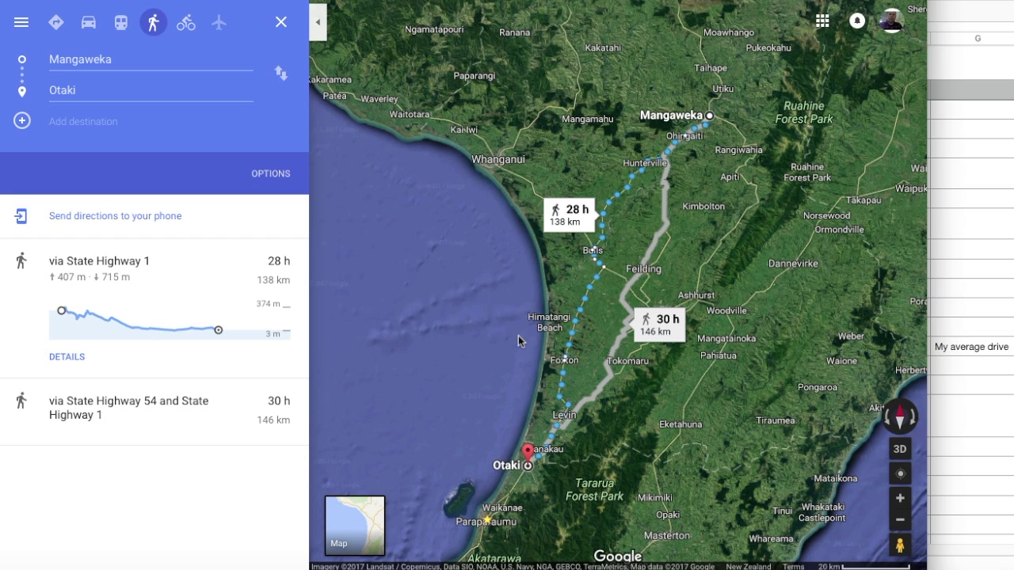
pyautogui.click(92, 27)
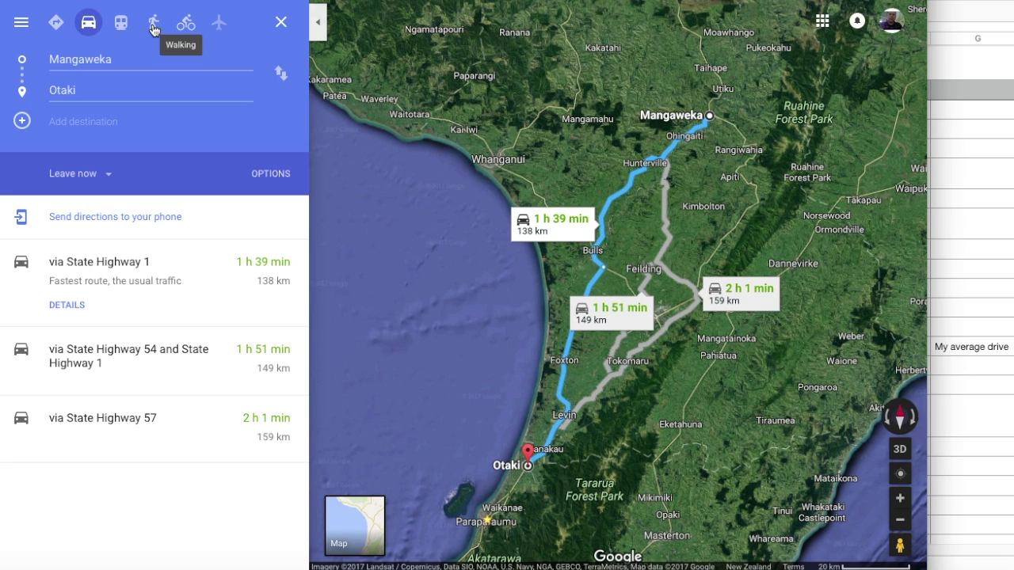
# Go back to walking directions, then bring the Nissan Leaf spreadsheet to the front.
pyautogui.click(153, 23)
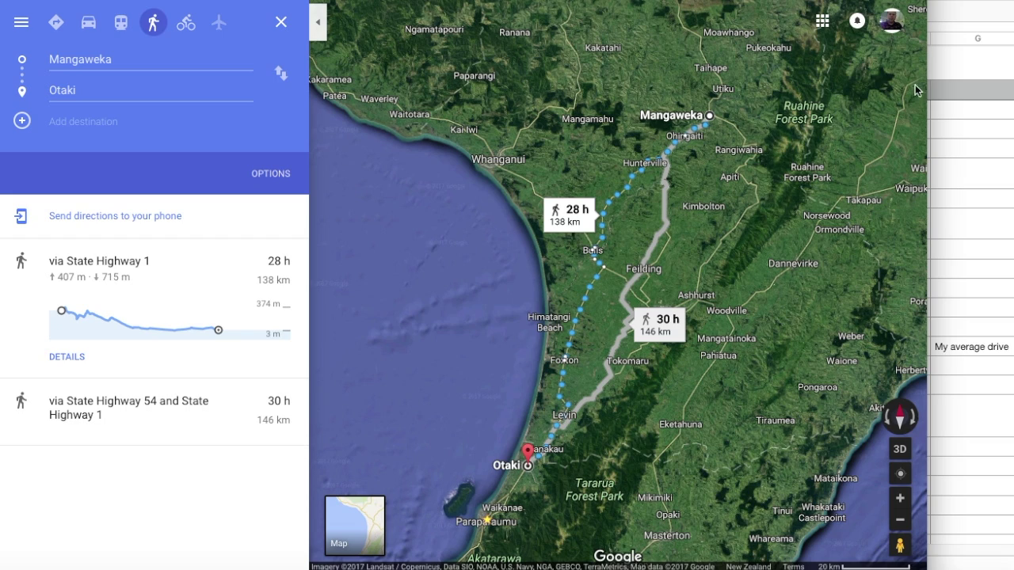
pyautogui.click(957, 69)
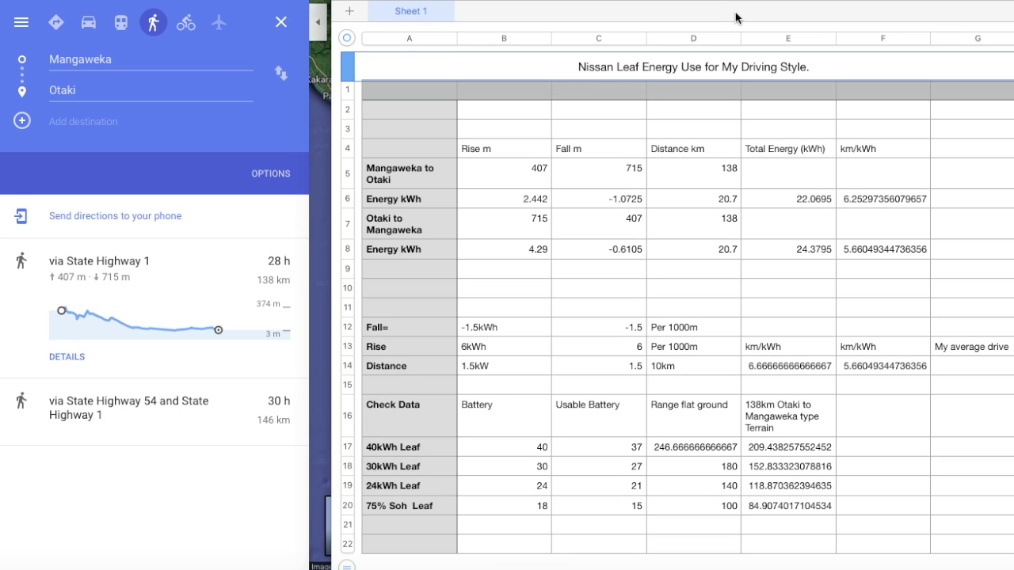
pyautogui.click(325, 225)
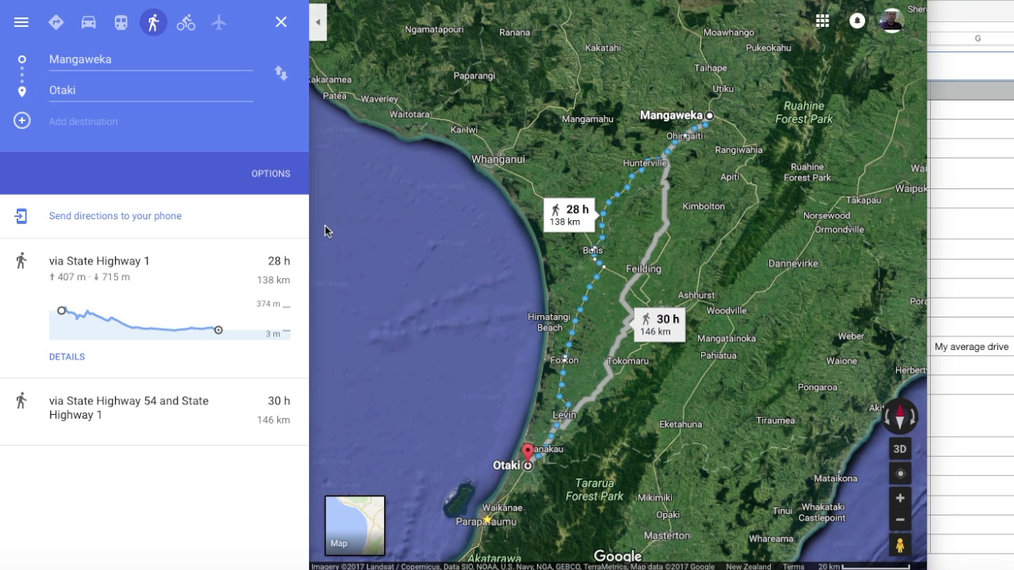
pyautogui.click(136, 57)
# Get walking directions from Ohakune to Turoa, Mt Ruapehu, then reverse them to start at Turoa.
pyautogui.write('o')
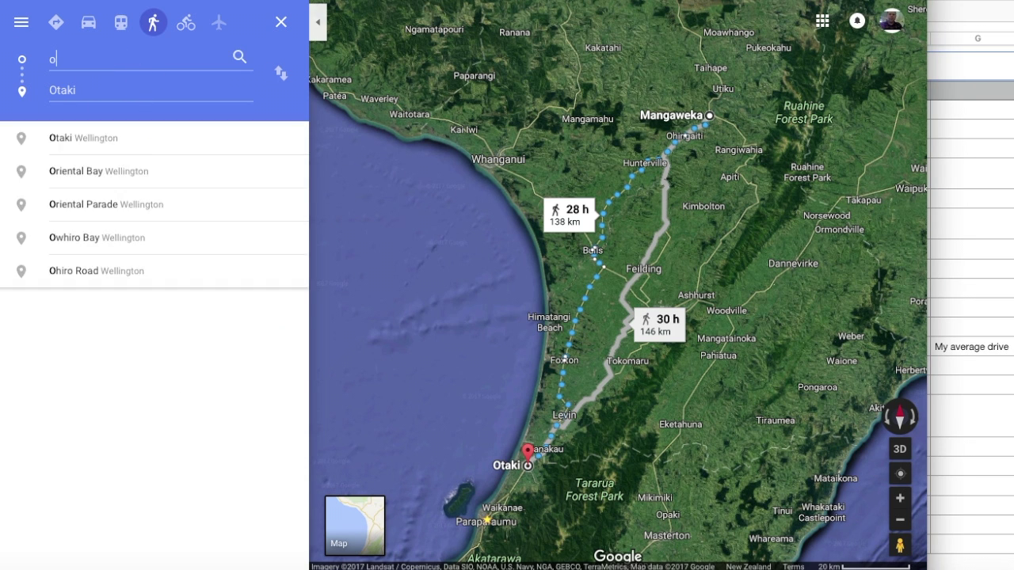
pyautogui.write('hakune')
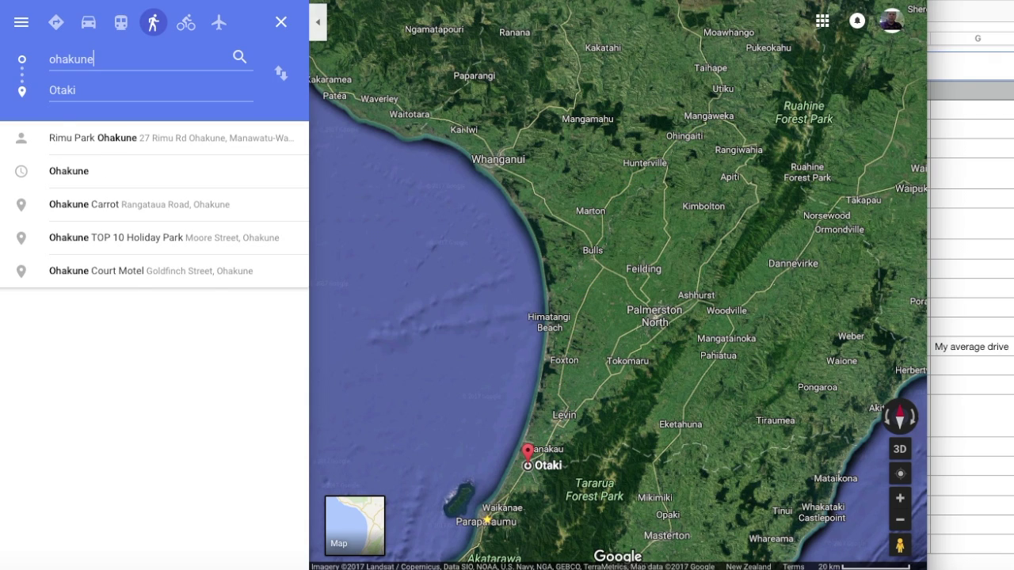
pyautogui.press('Tab')
pyautogui.write('turo')
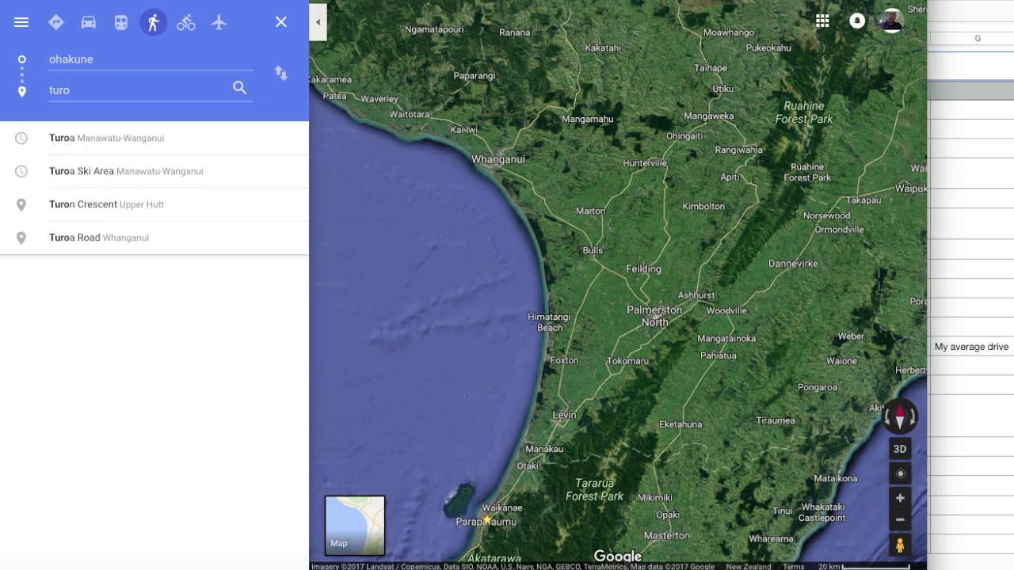
pyautogui.write('a')
pyautogui.press('Return')
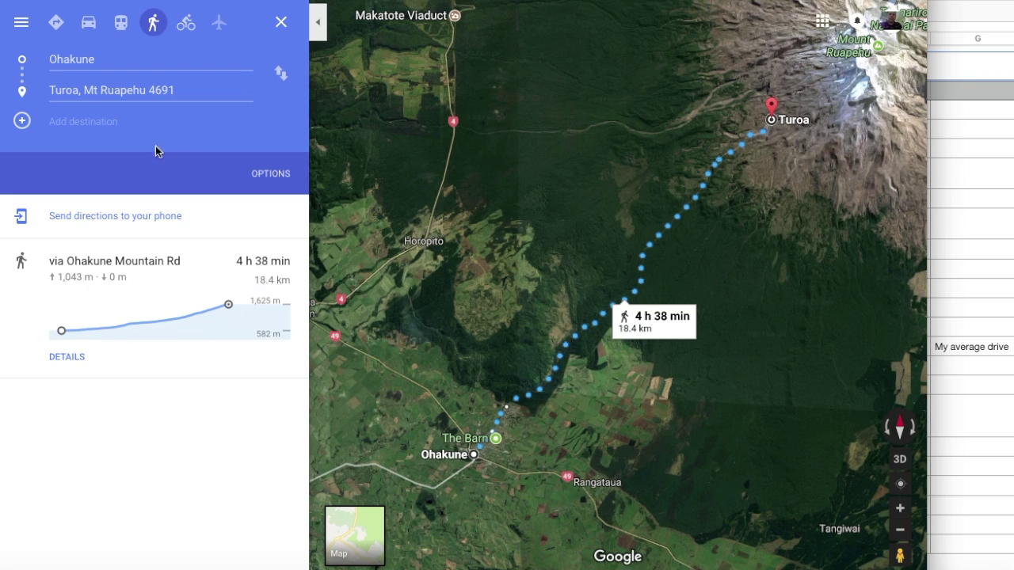
pyautogui.click(280, 73)
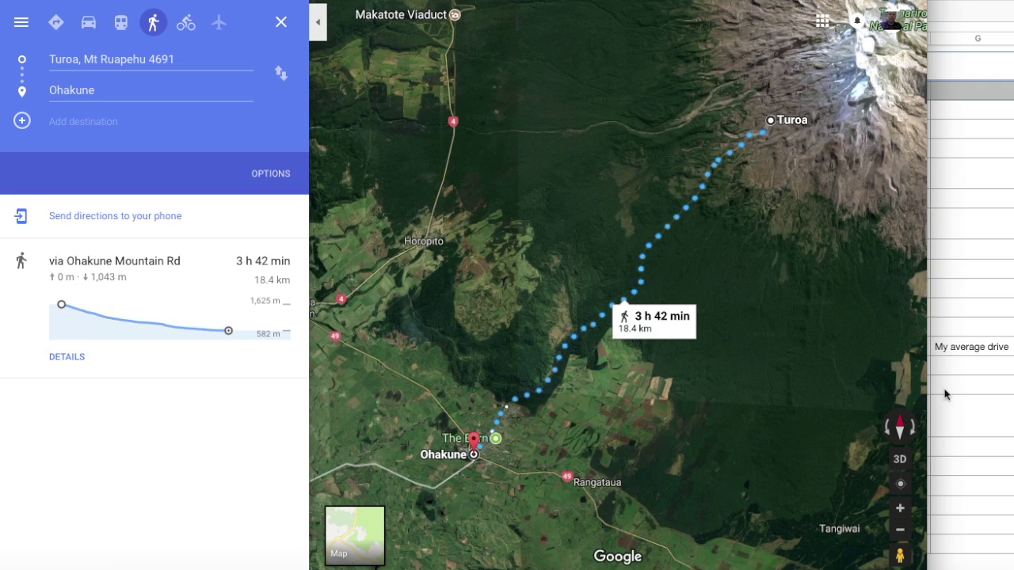
# Bring the Nissan Leaf energy sheet in front of the Turoa–Ohakune walk.
pyautogui.click(958, 265)
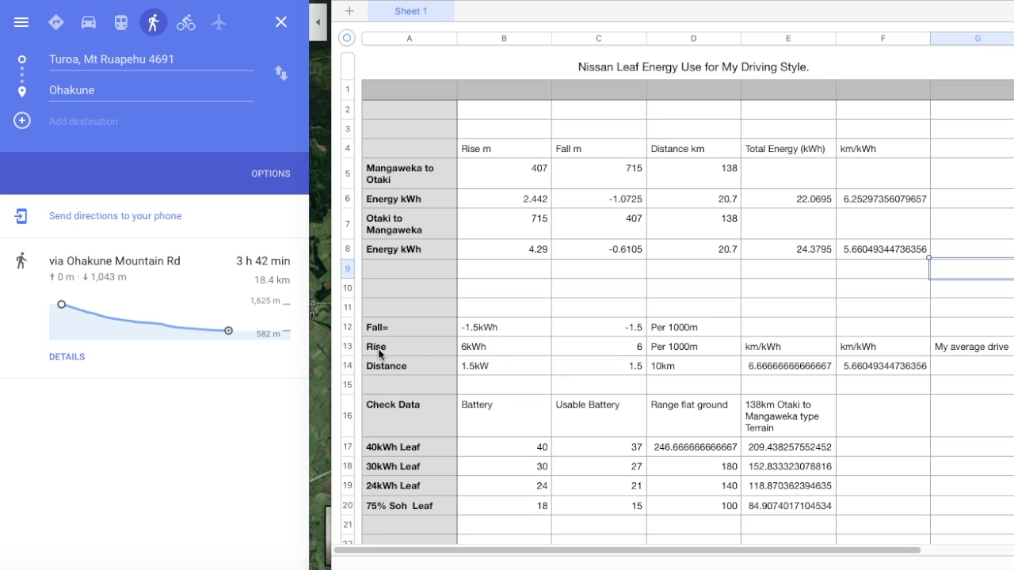
# Inspect the 6kWh rise value in B13, then return to Google Maps' starting point field.
pyautogui.click(500, 354)
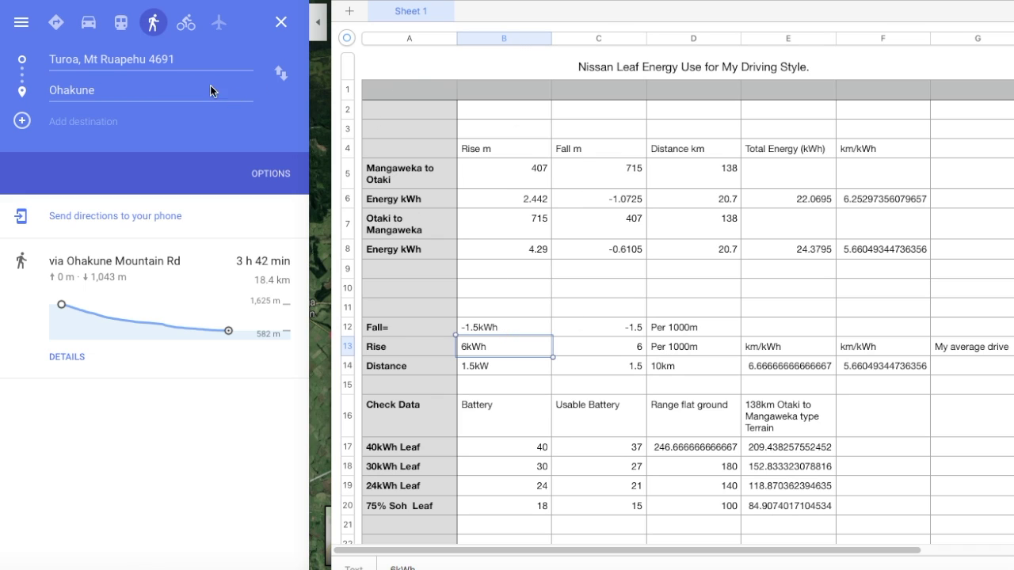
pyautogui.click(175, 49)
pyautogui.click(208, 60)
# Set walking directions from Mangaweka to Otaki, then bring the Nissan Leaf sheet forward.
pyautogui.moveTo(208, 60); pyautogui.dragTo(25, 46)
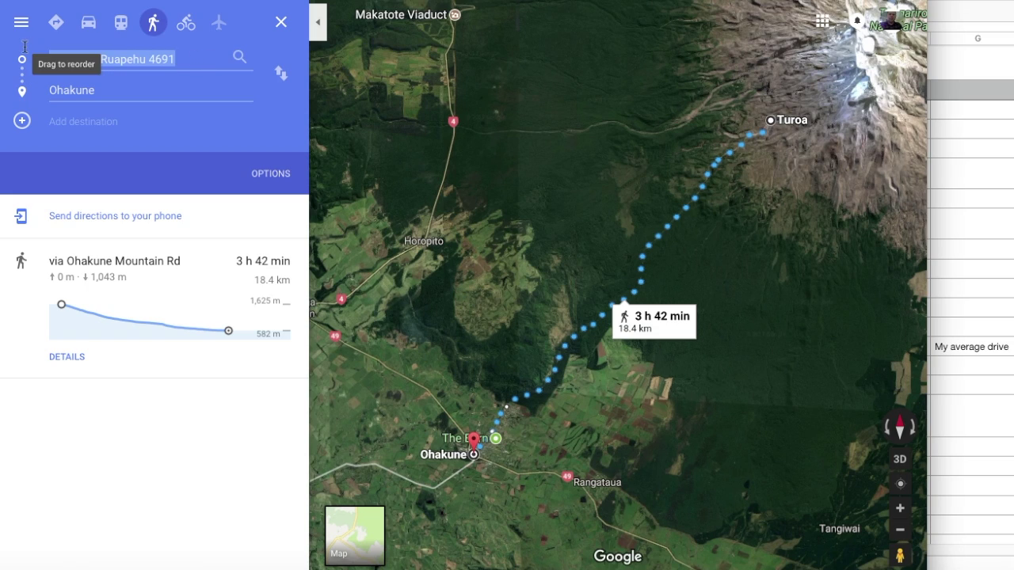
pyautogui.write('man')
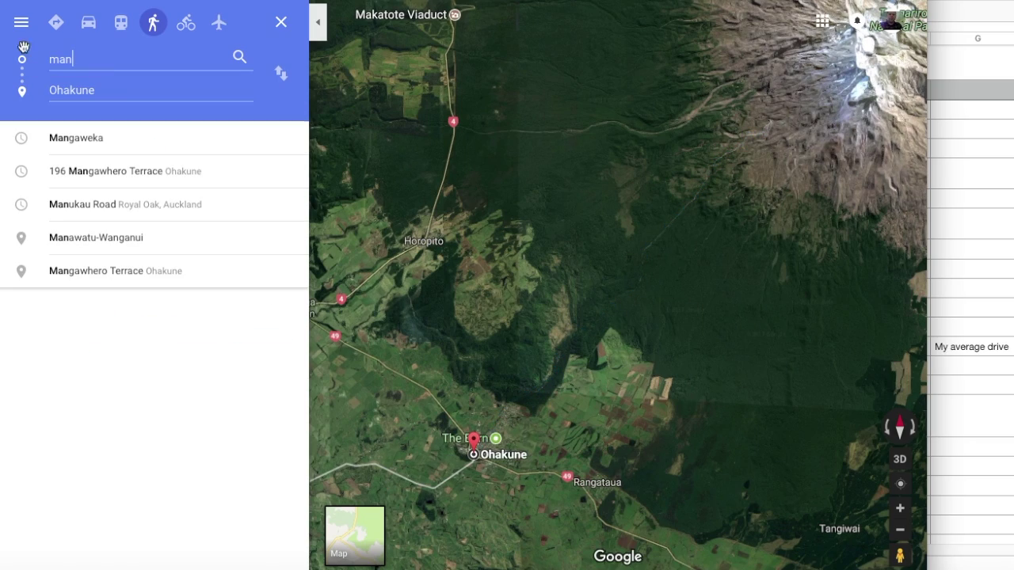
pyautogui.click(80, 136)
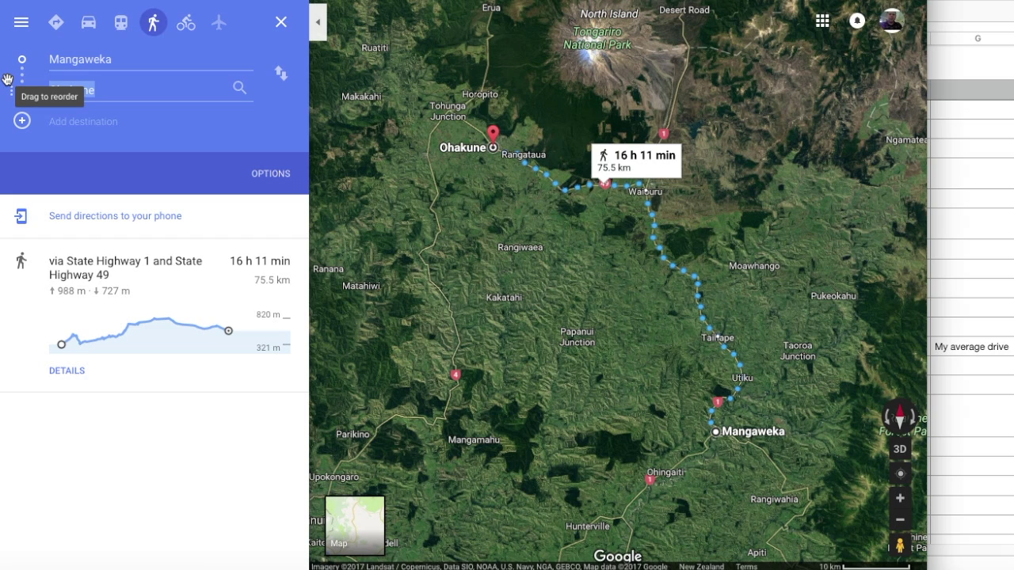
pyautogui.write('o')
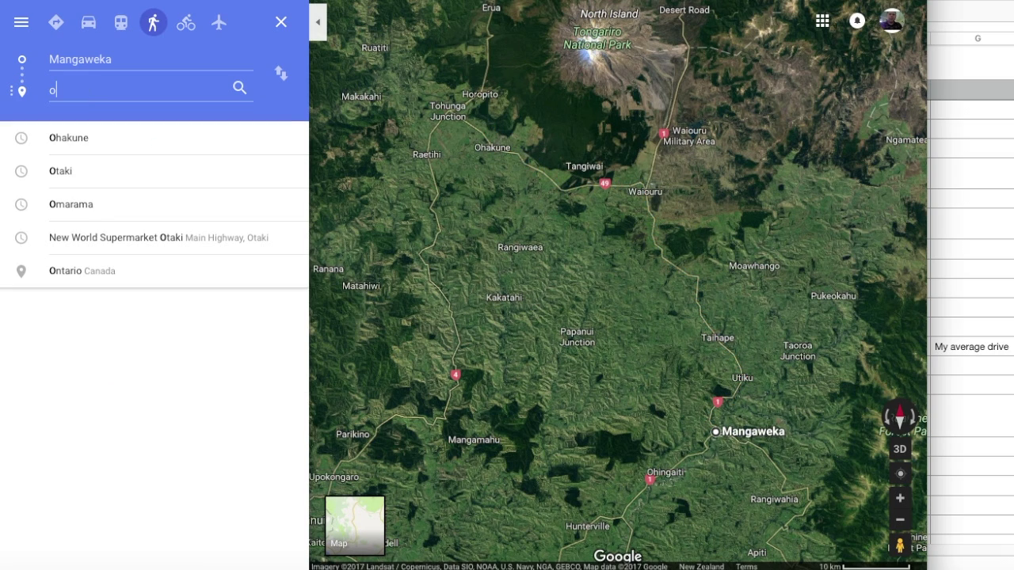
pyautogui.write('taki')
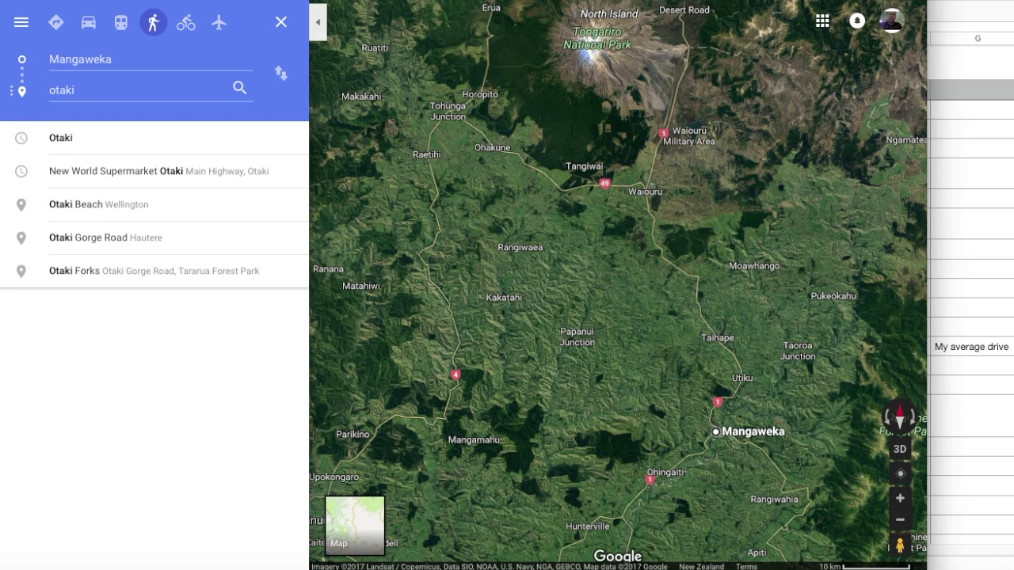
pyautogui.click(59, 137)
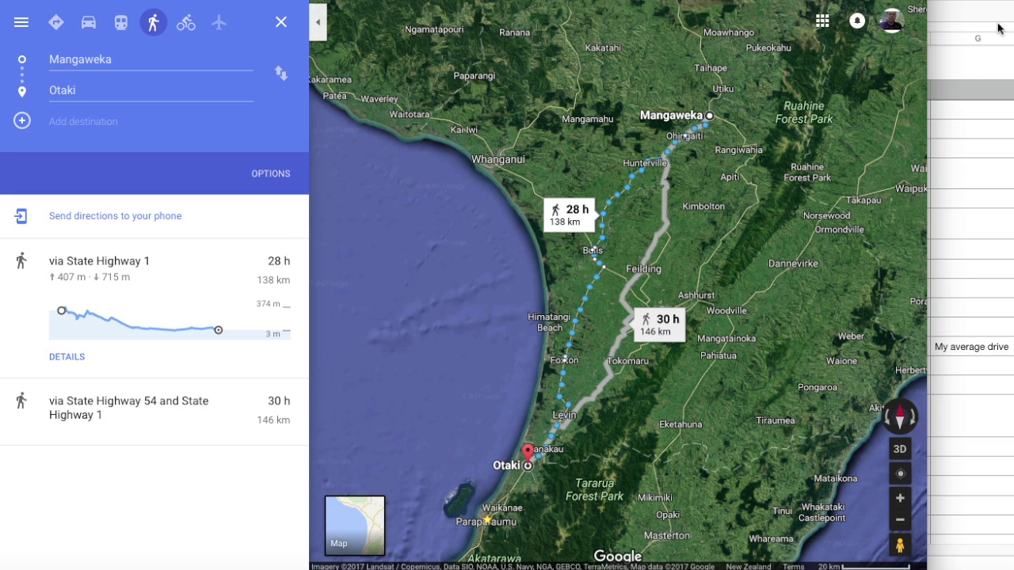
pyautogui.click(966, 68)
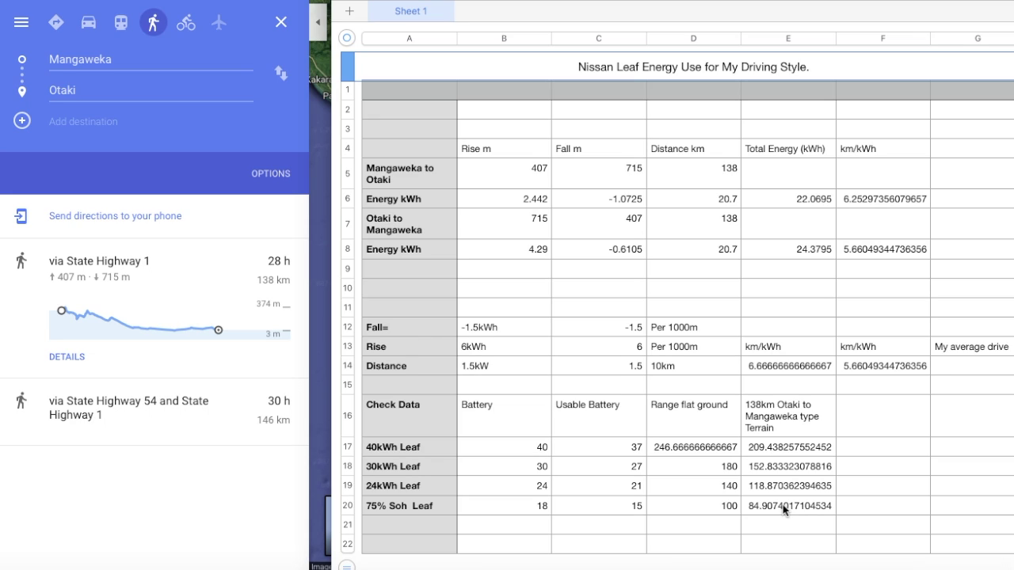
# Check the E17 formula, fill F16:F20 with Mangaweka–Otaki terrain ranges, review F18, return to Maps.
pyautogui.click(796, 450)
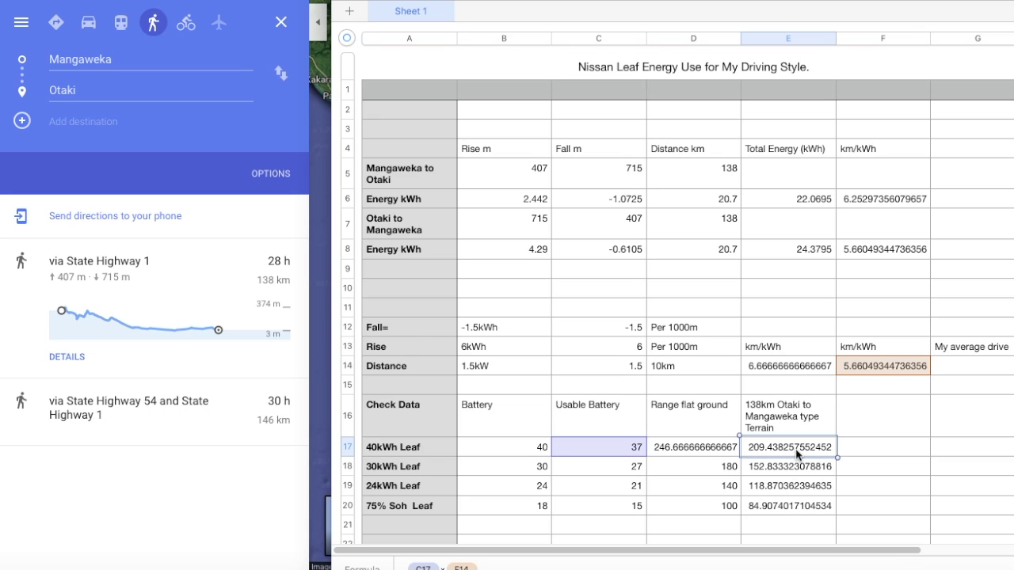
pyautogui.click(990, 423)
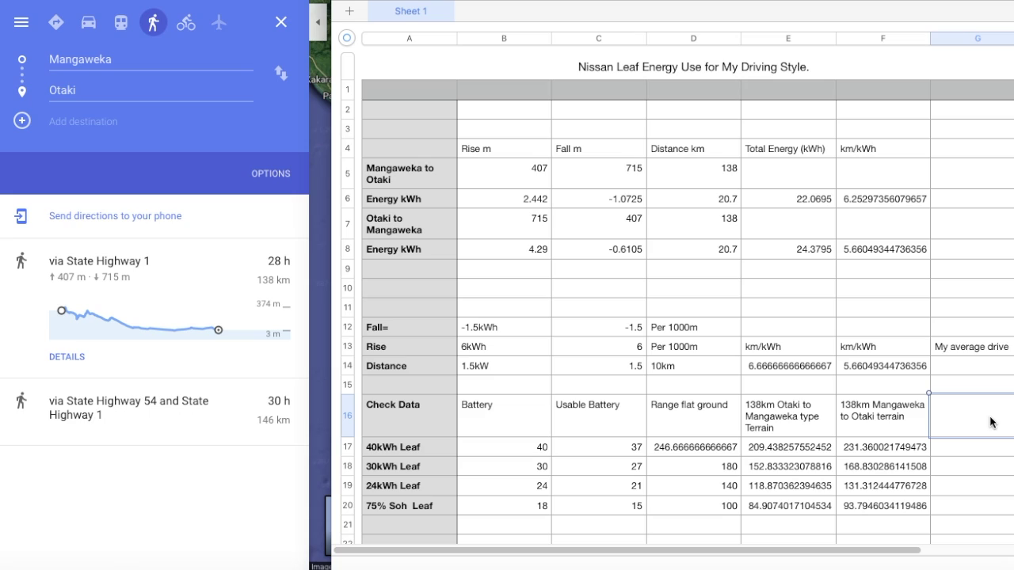
pyautogui.click(900, 474)
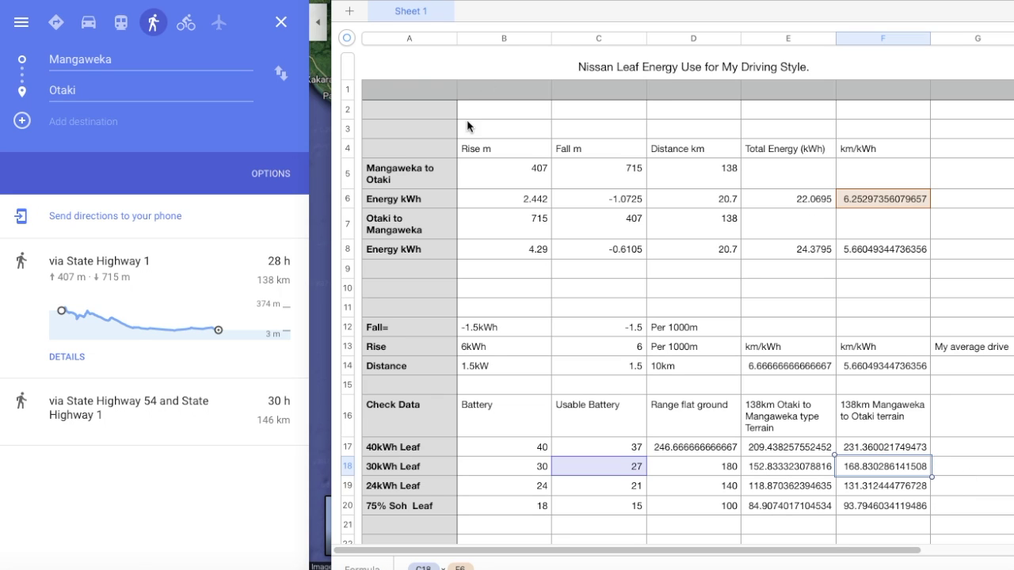
pyautogui.click(100, 91)
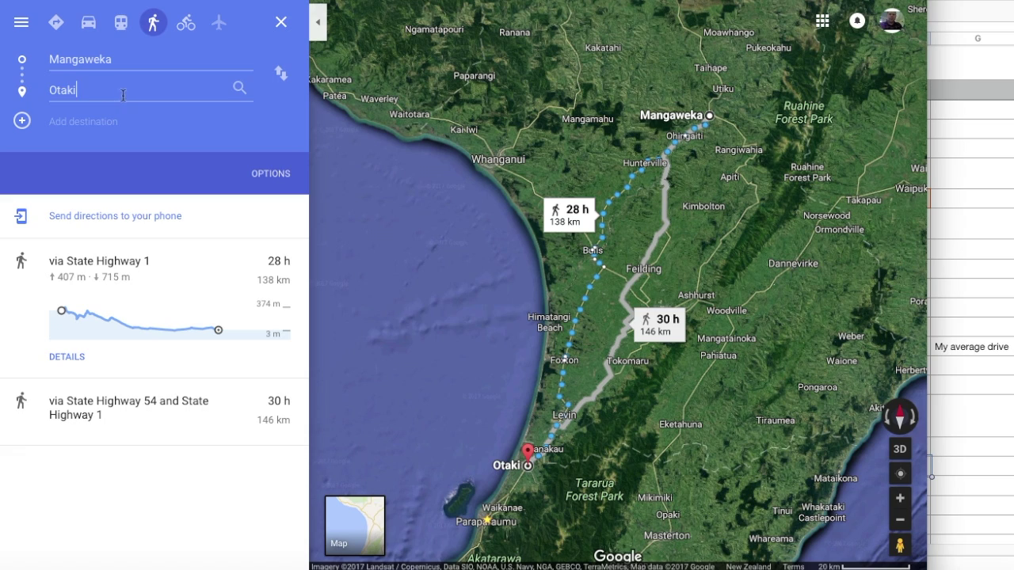
# Change the destination to Home (Paraparaumu), drag the walk through a point near Otaki, then switch to driving.
pyautogui.moveTo(120, 93); pyautogui.dragTo(16, 85)
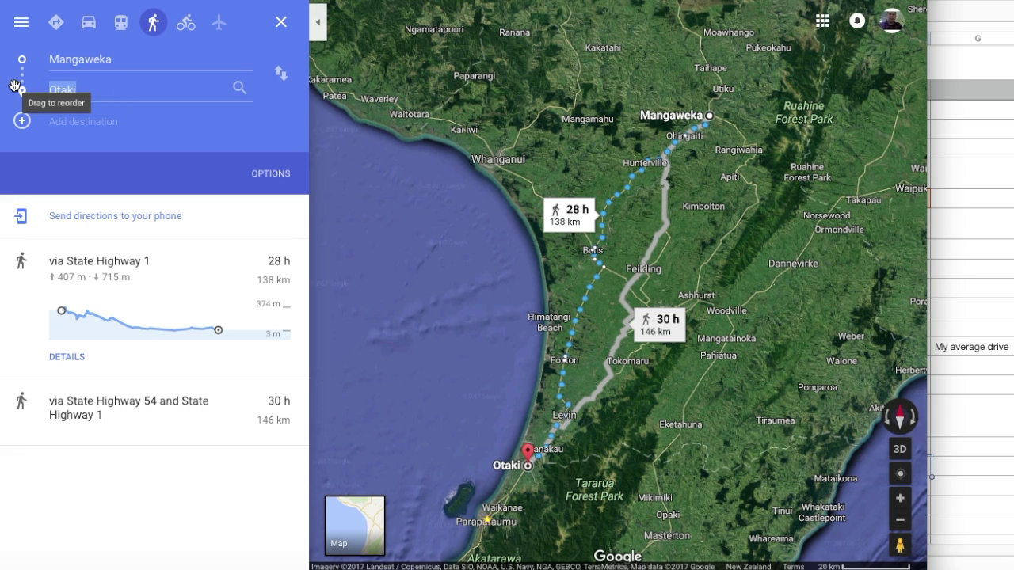
pyautogui.write('Paraparaumu')
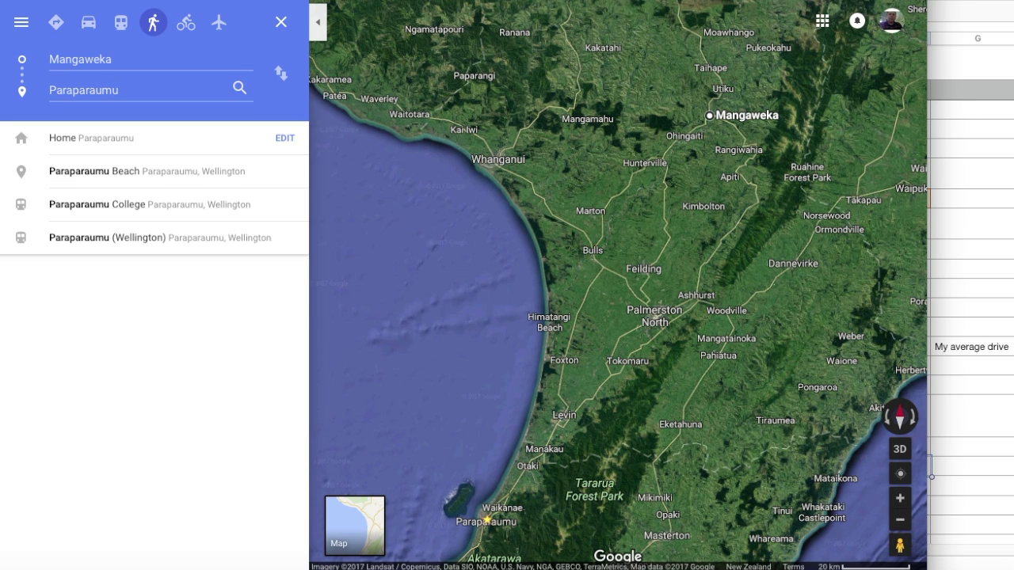
pyautogui.press('Return')
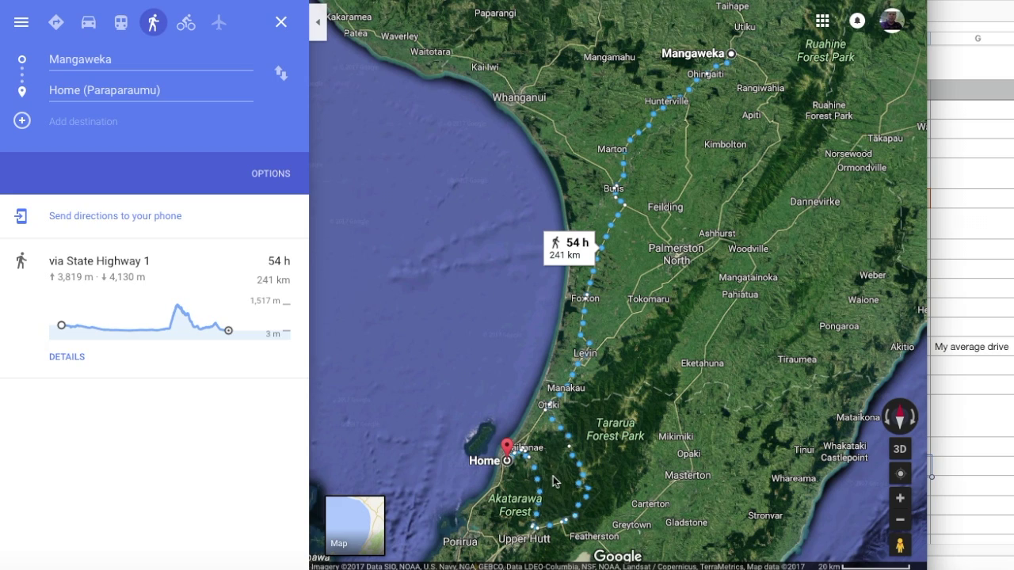
pyautogui.moveTo(564, 434); pyautogui.dragTo(538, 446)
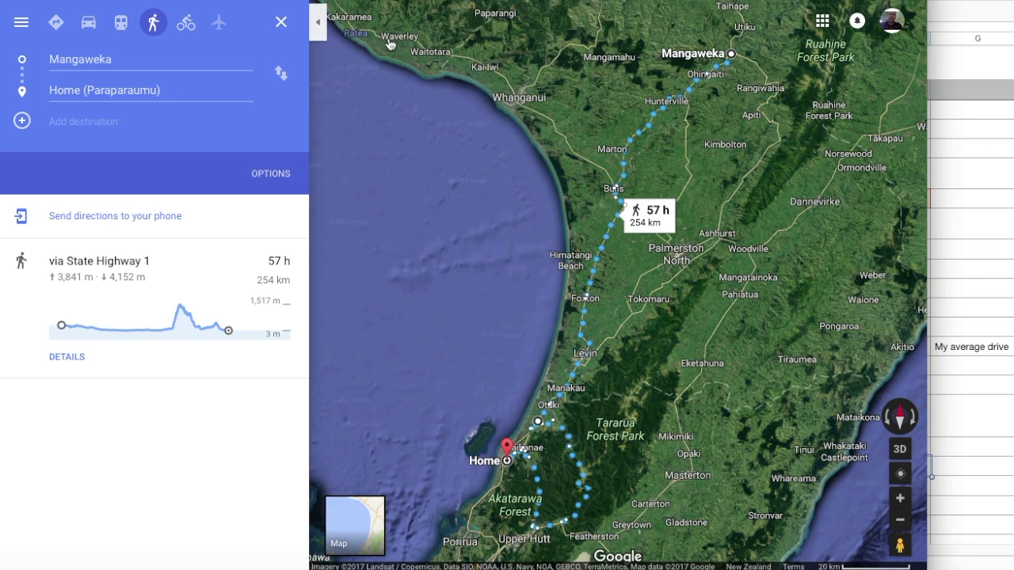
pyautogui.click(89, 23)
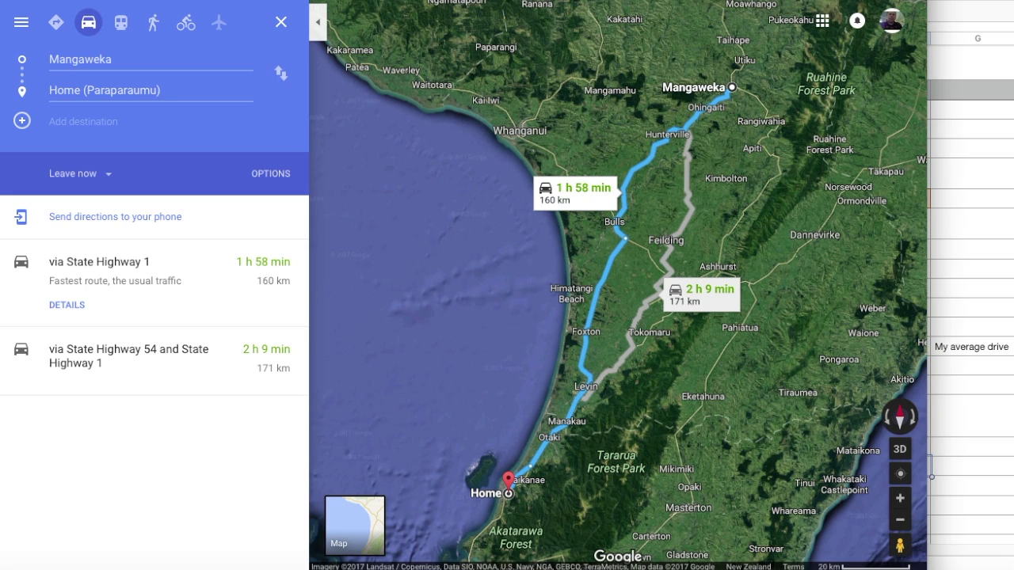
# Compare the 1 h 58 min, 160 km drive with the energy sheet, then return to the map.
pyautogui.click(963, 33)
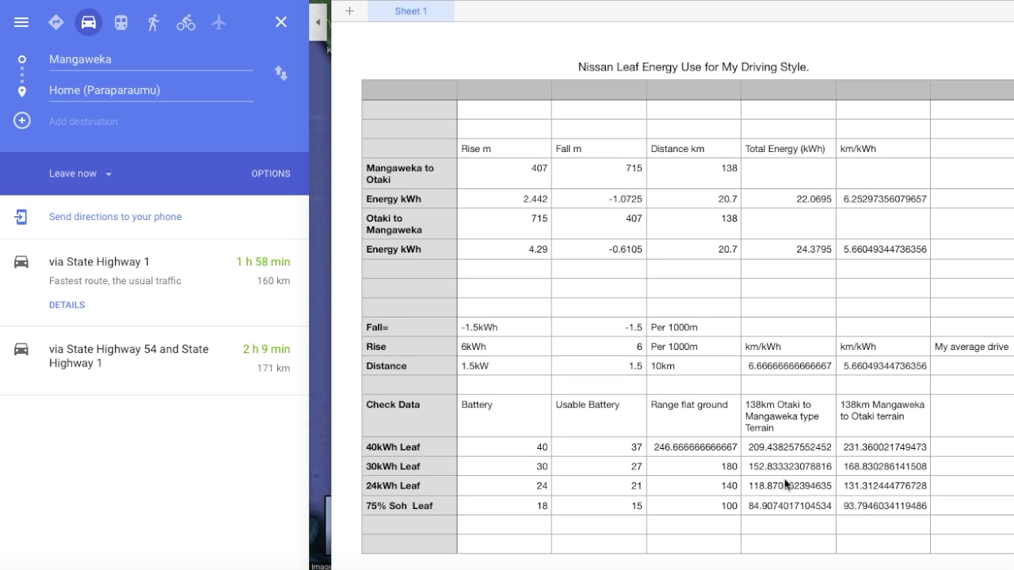
pyautogui.click(172, 92)
# Change the driving destination to Otaki (1 h 40 min, 138 km) and bring the Leaf sheet forward.
pyautogui.moveTo(171, 92); pyautogui.dragTo(48, 85)
pyautogui.write('otaki')
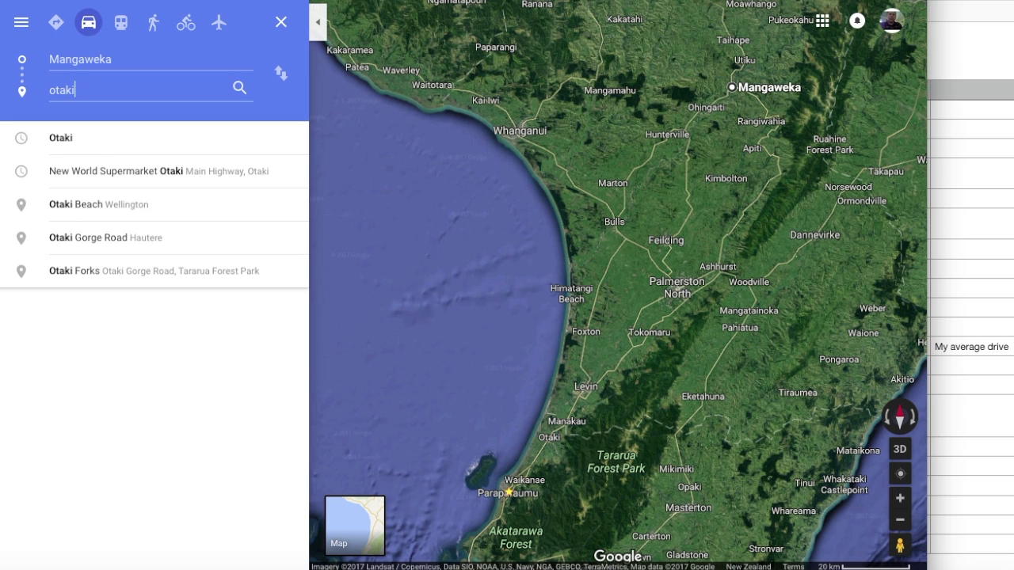
pyautogui.press('Return')
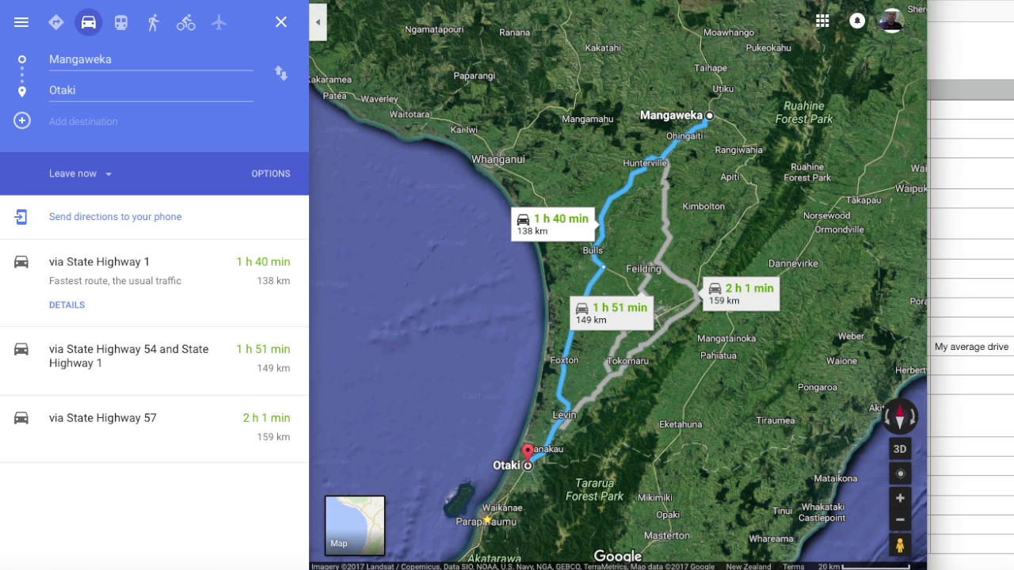
pyautogui.click(994, 427)
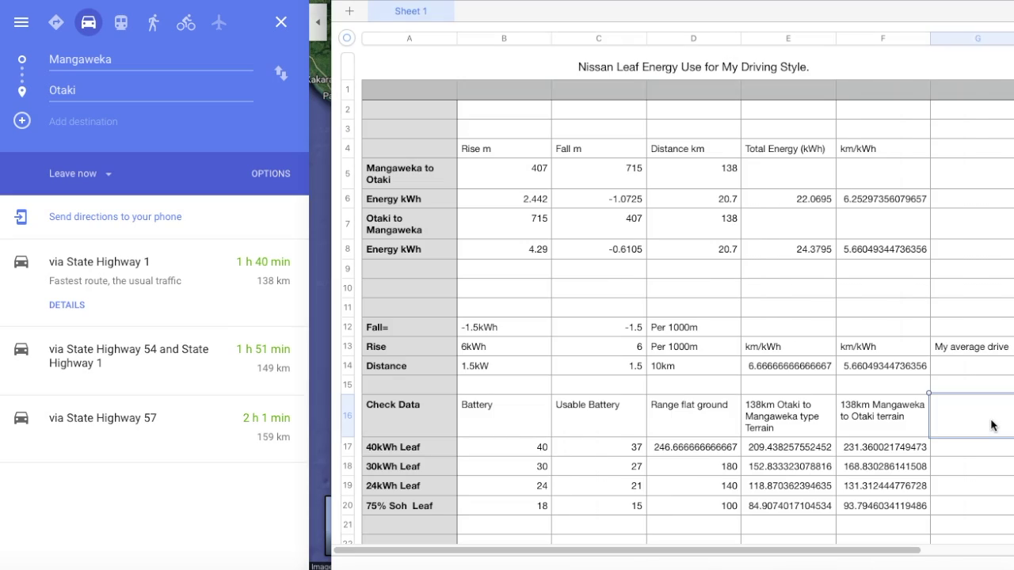
pyautogui.click(790, 474)
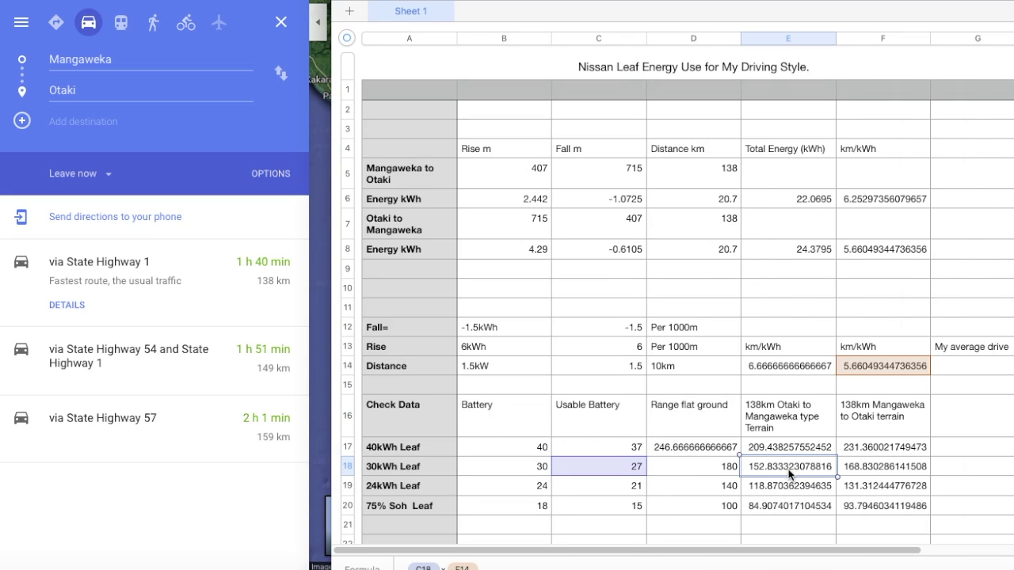